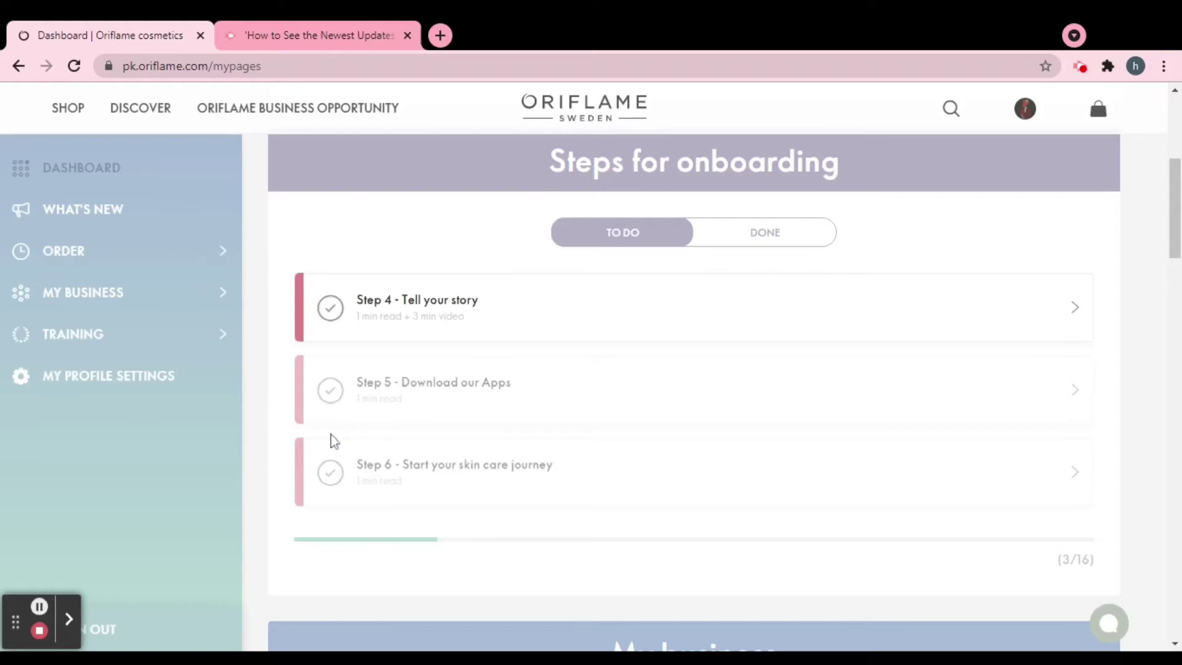
Open the Register new Brand Partner form from the Recruit section of My Business.
click(99, 303)
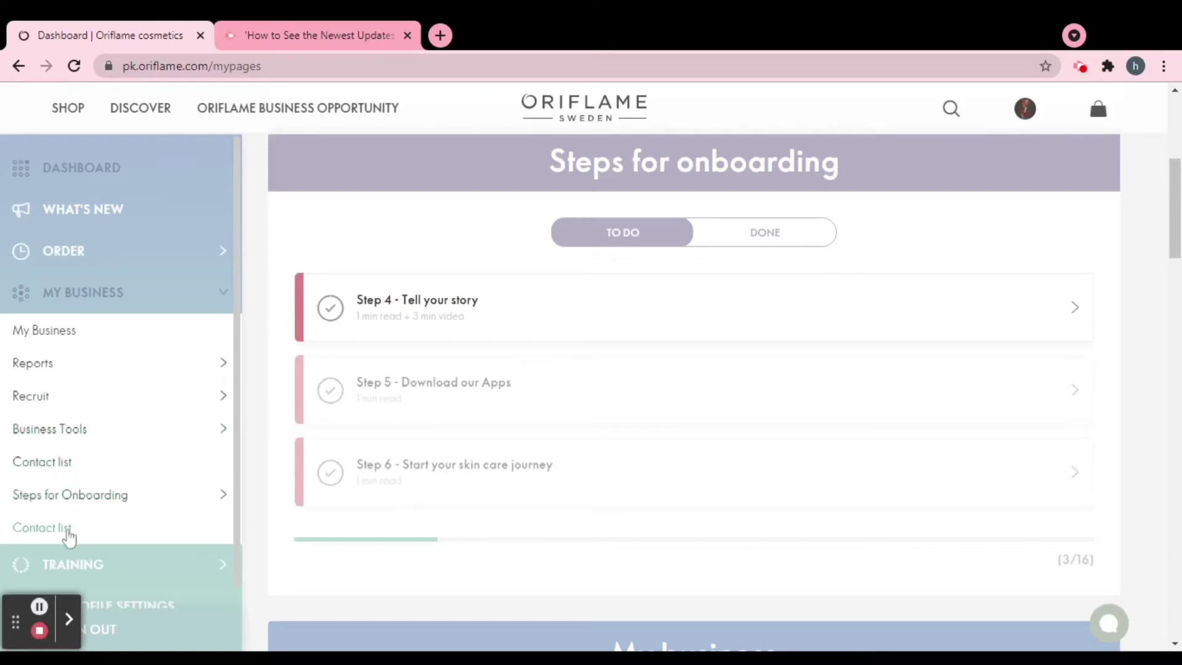
click(43, 406)
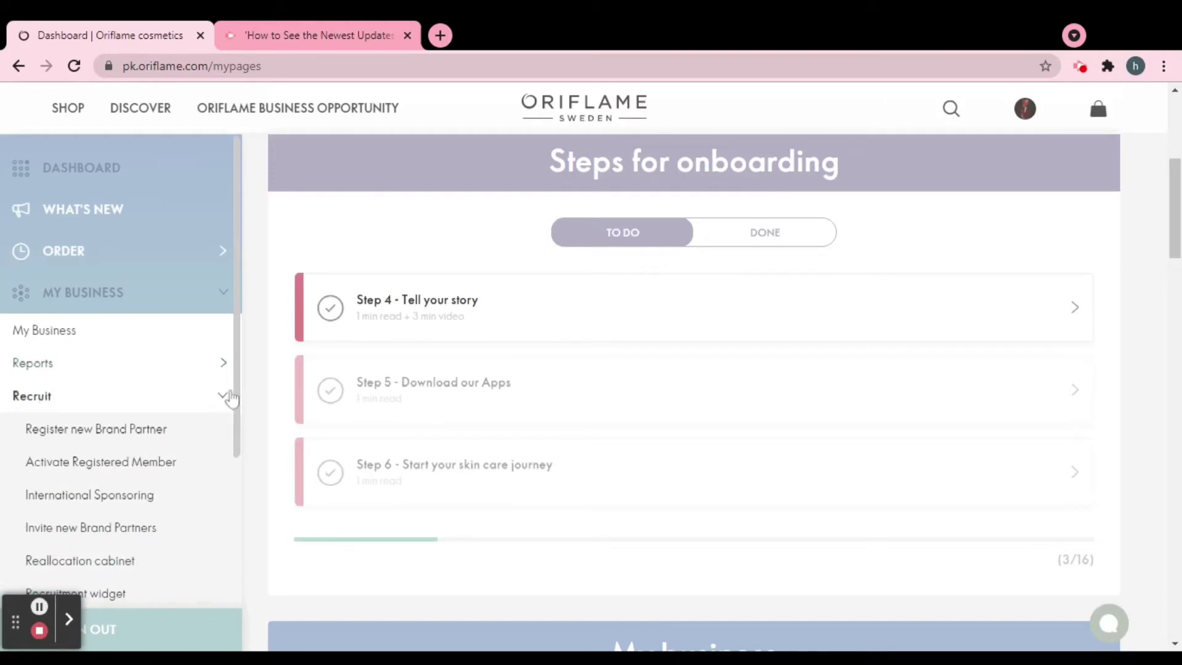
drag(240, 400, 239, 455)
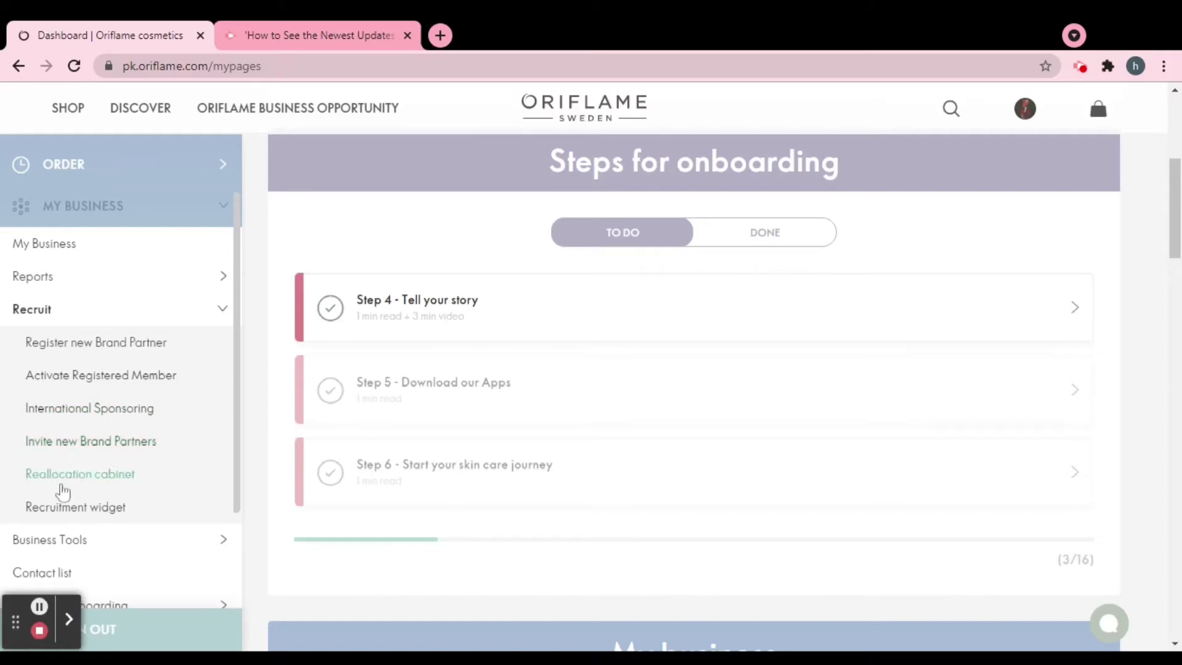
click(110, 356)
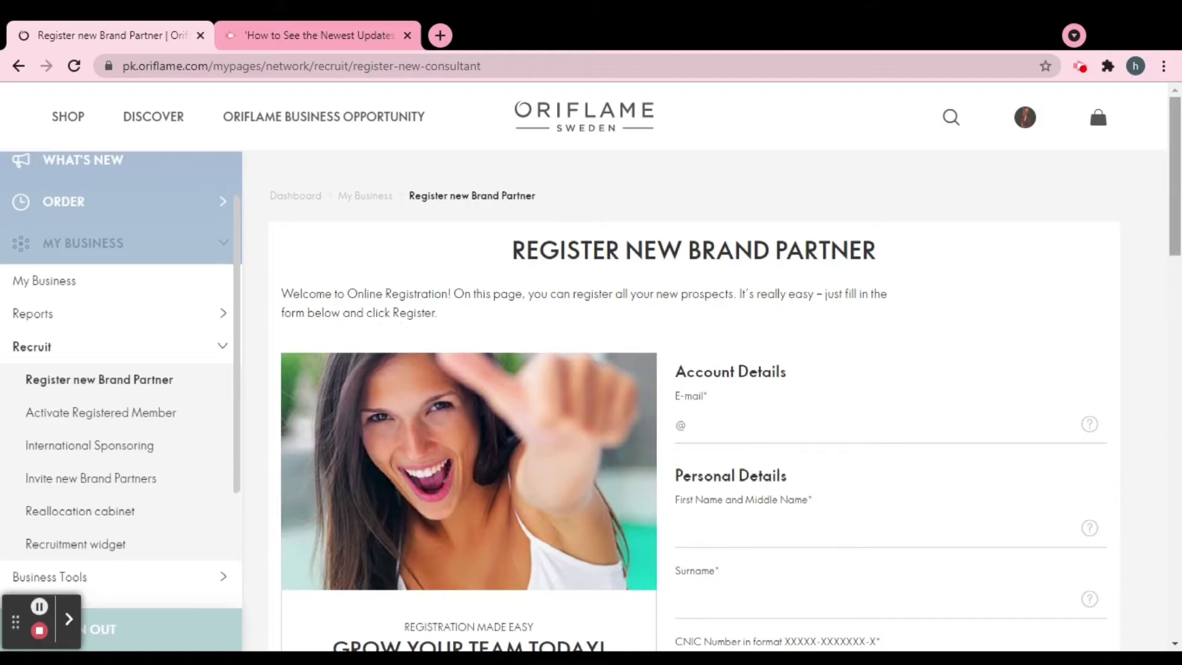
Fill in the month, day and year of the new partner's date of birth in Personal Details.
scroll(1040, 237, down, 3)
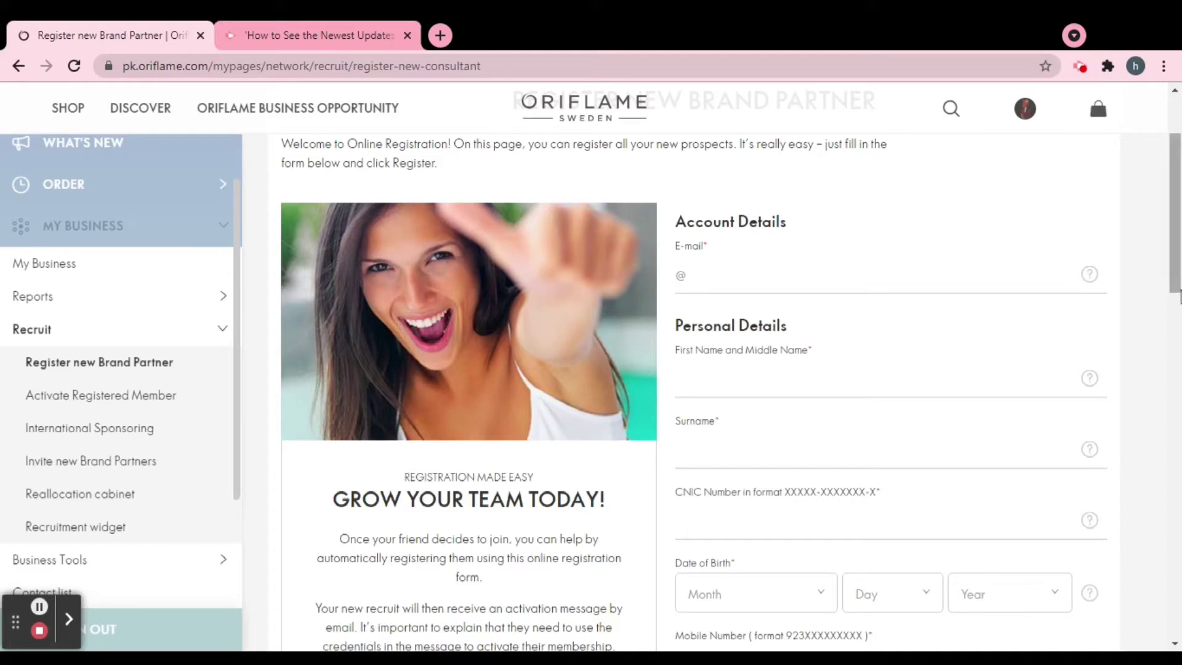
scroll(1179, 284, down, 3)
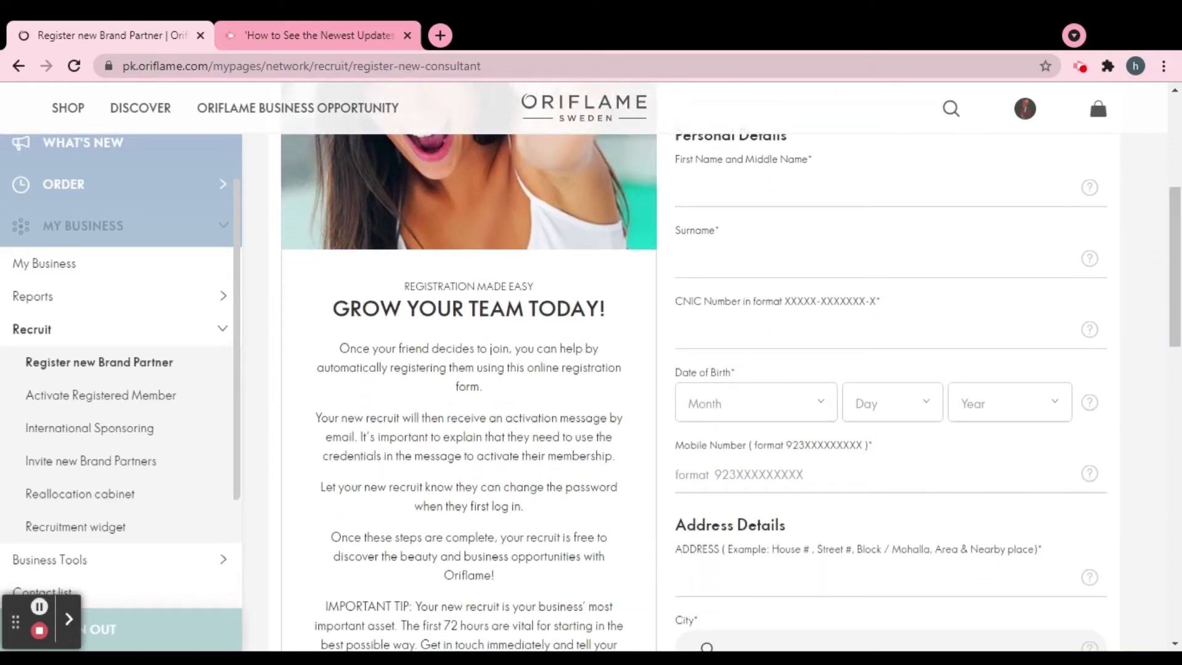
click(826, 405)
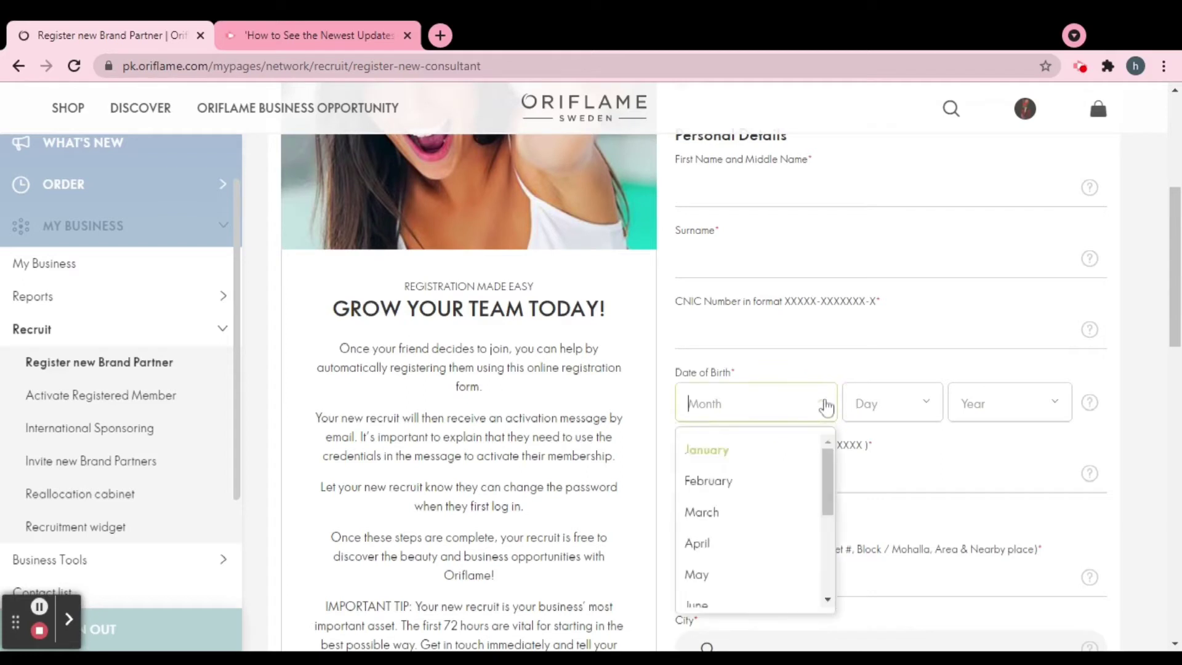
drag(829, 455, 830, 542)
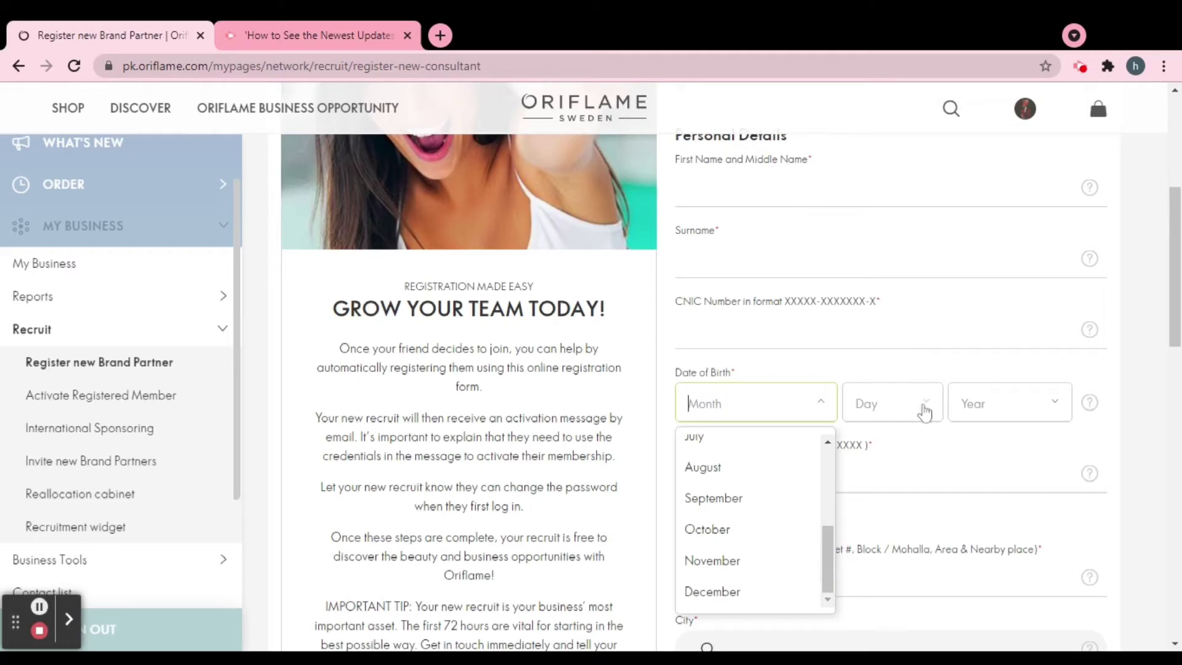
click(714, 475)
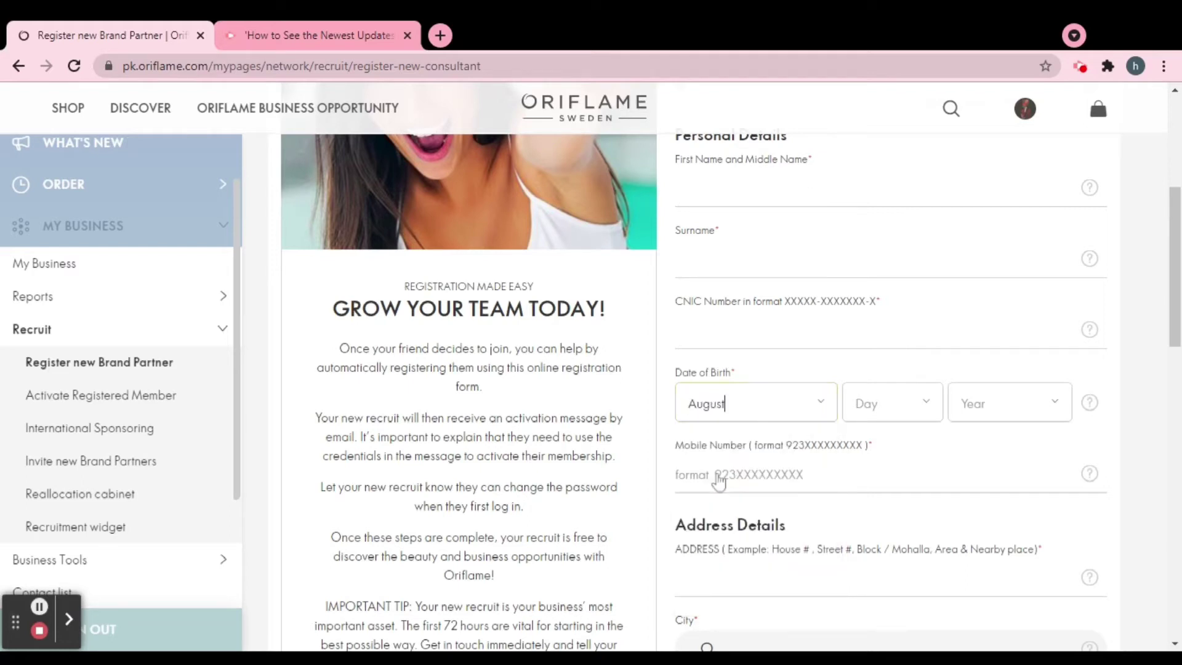
click(929, 404)
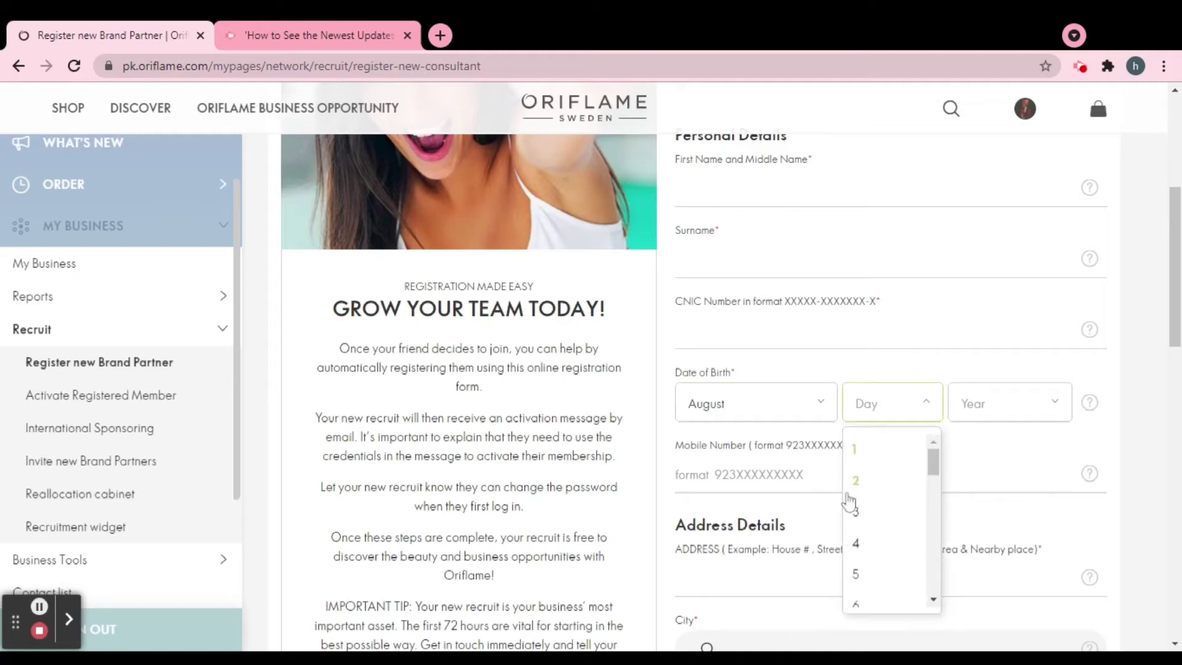
click(855, 543)
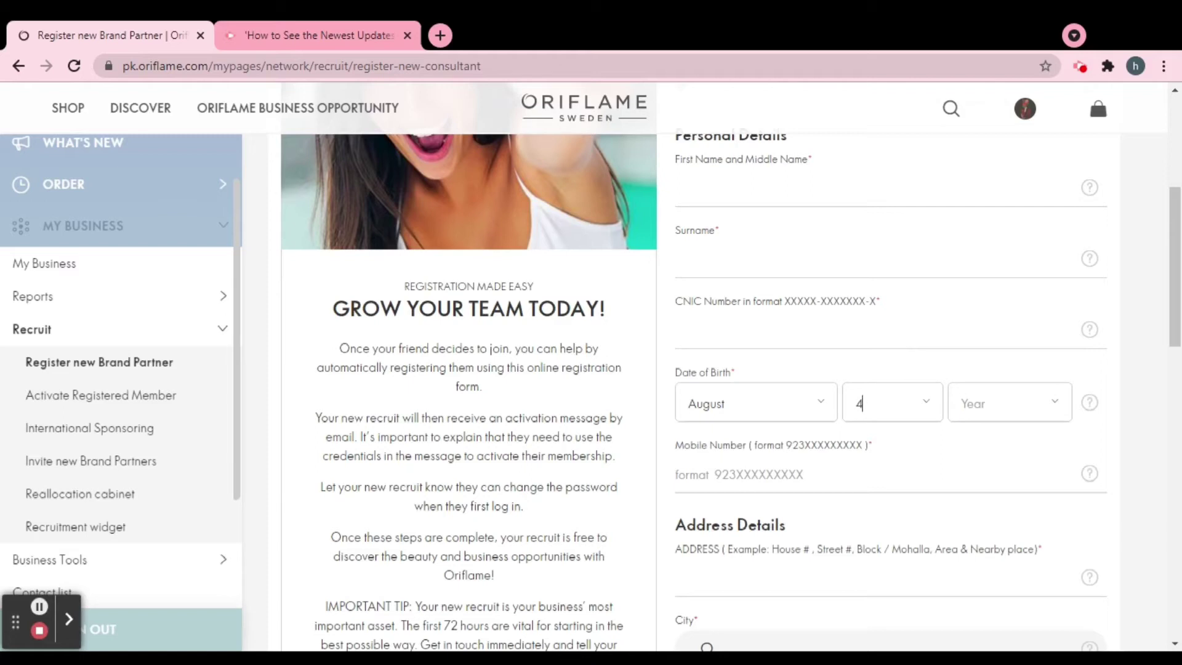
click(1054, 411)
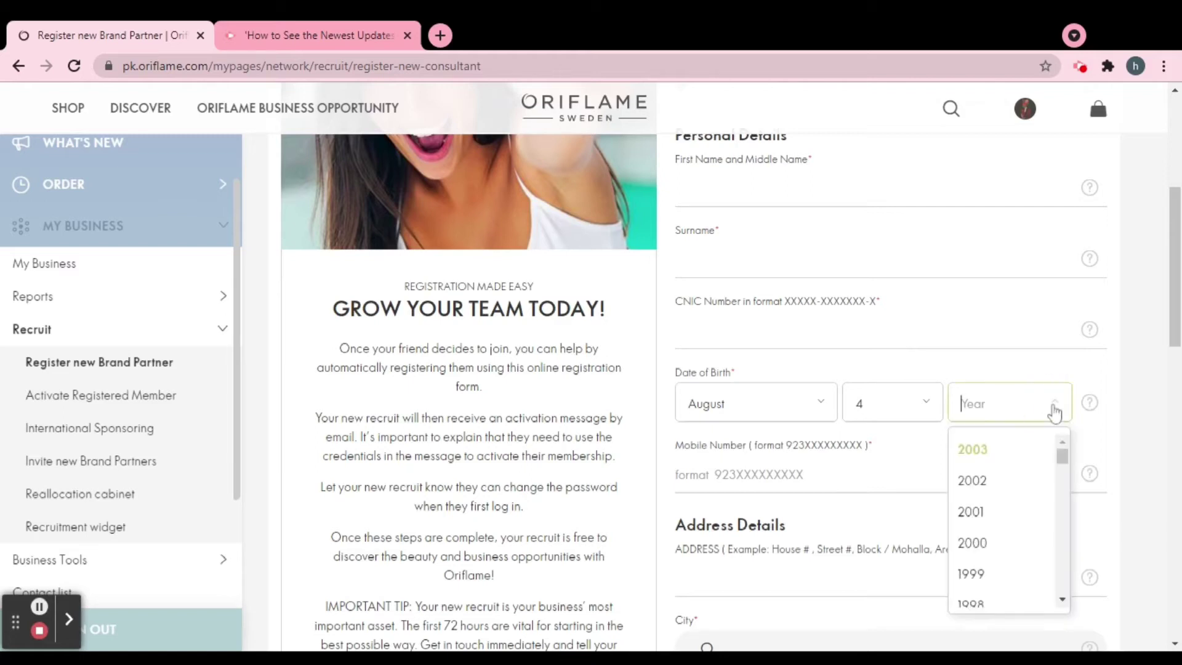
mouse_move(1062, 455)
mouse_down()
mouse_move(1065, 482)
mouse_move(1063, 465)
mouse_up()
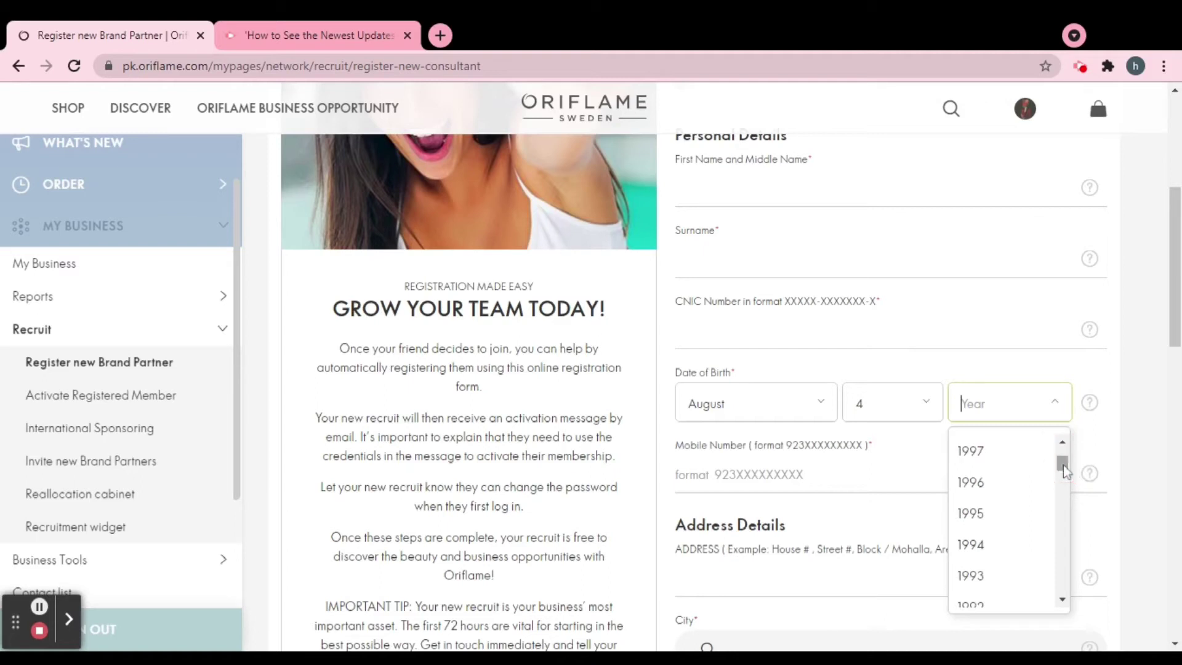
click(972, 513)
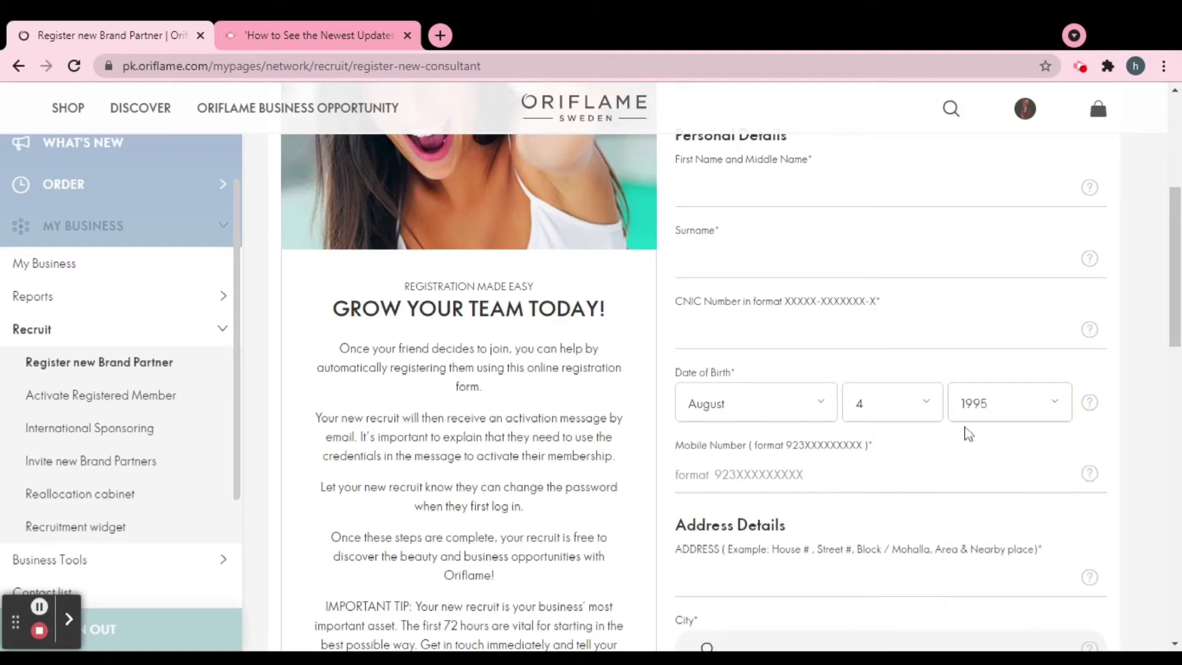
Choose LAHORE as the new partner's city in Address Details.
drag(1175, 299, 1174, 340)
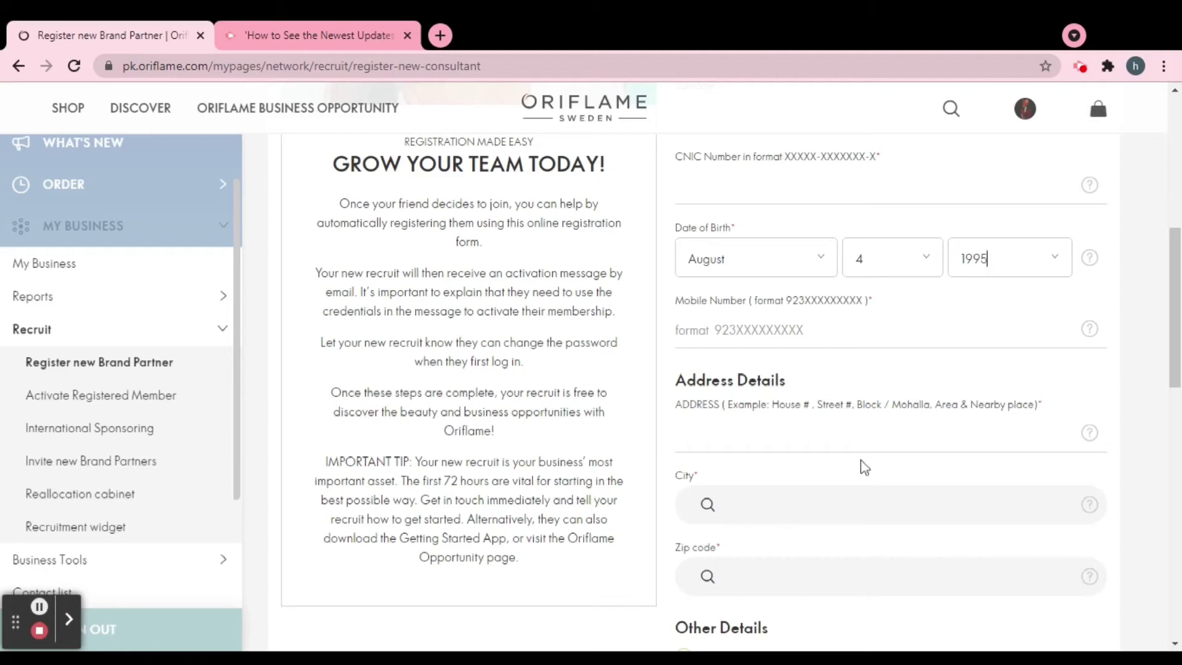
drag(1176, 296, 1176, 335)
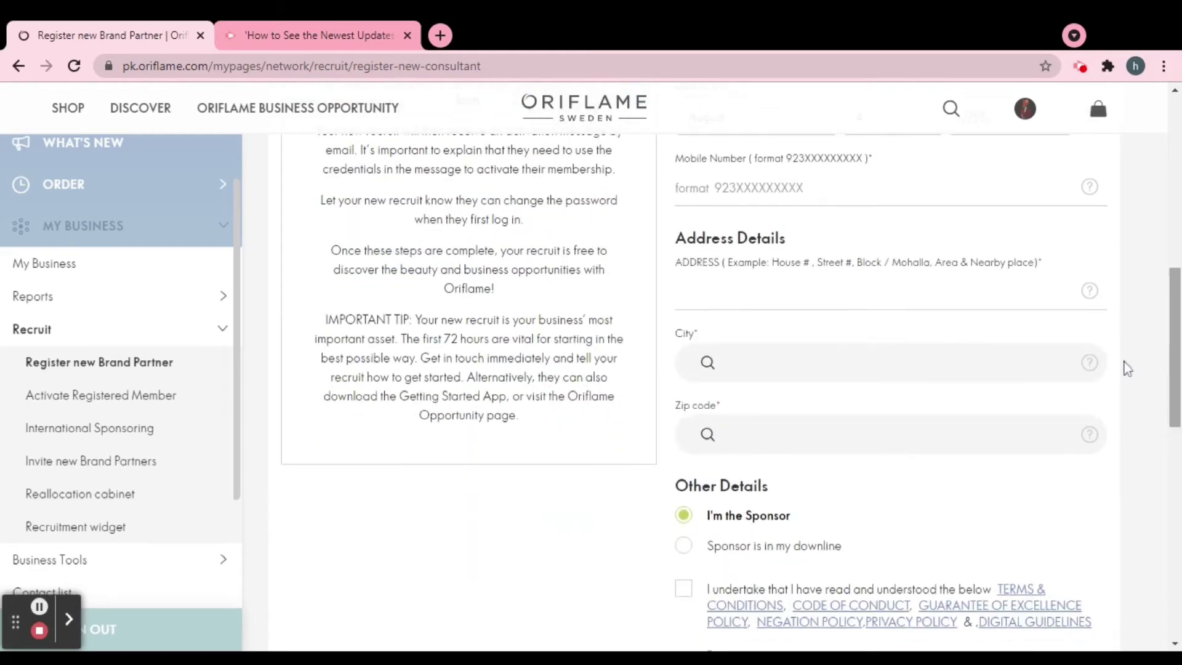
click(865, 370)
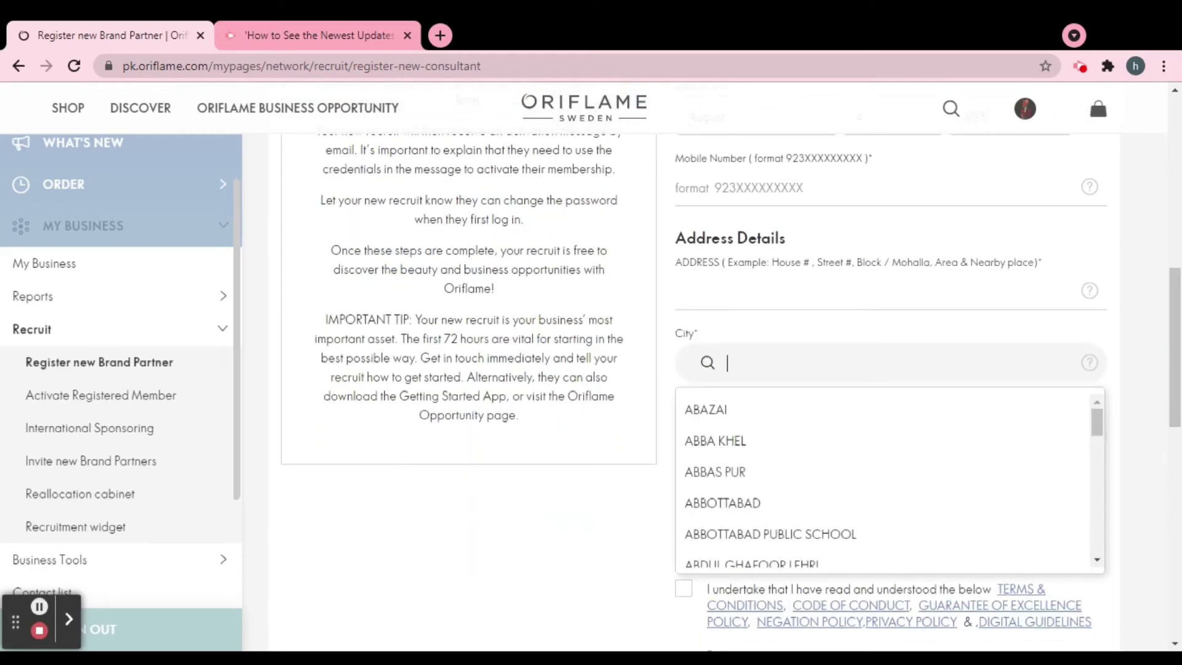
text(l)
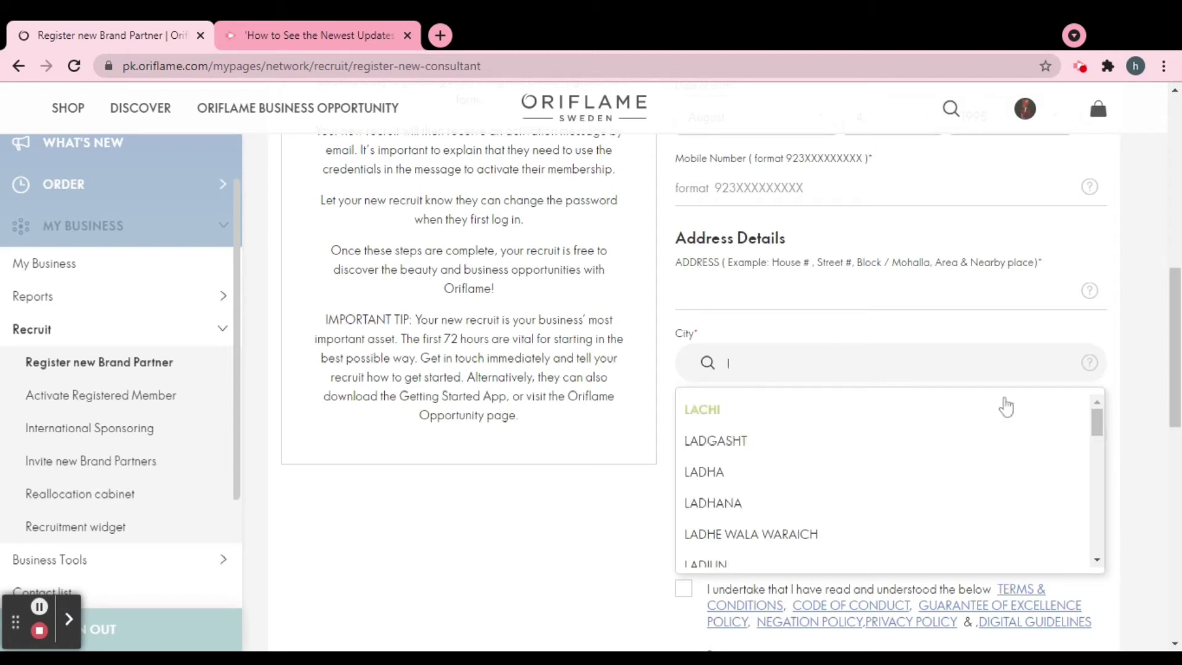
drag(1096, 424, 1097, 457)
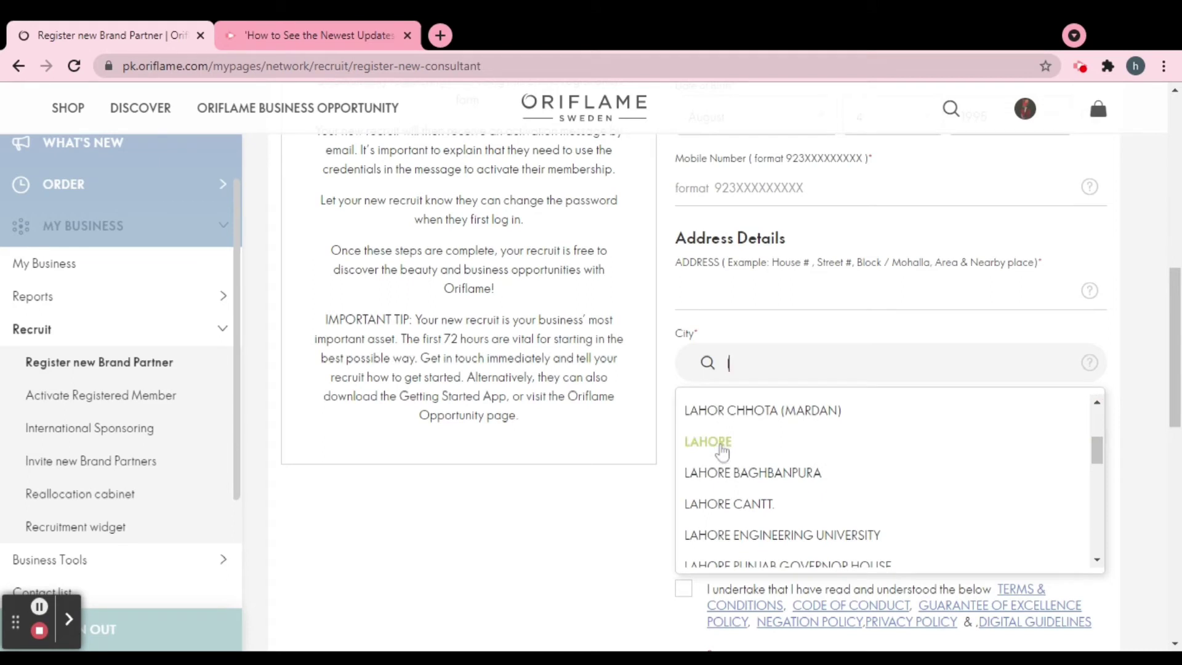
click(738, 453)
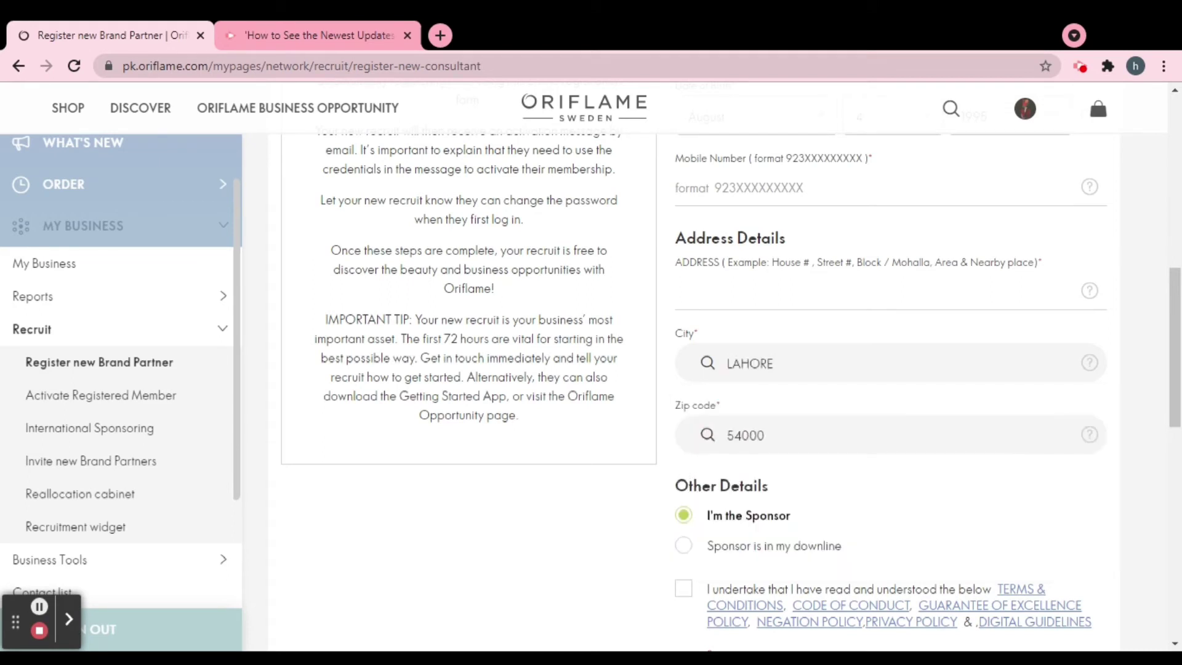
Choose "I'm the Sponsor" as the sponsor option in Other Details.
scroll(1145, 381, down, 3)
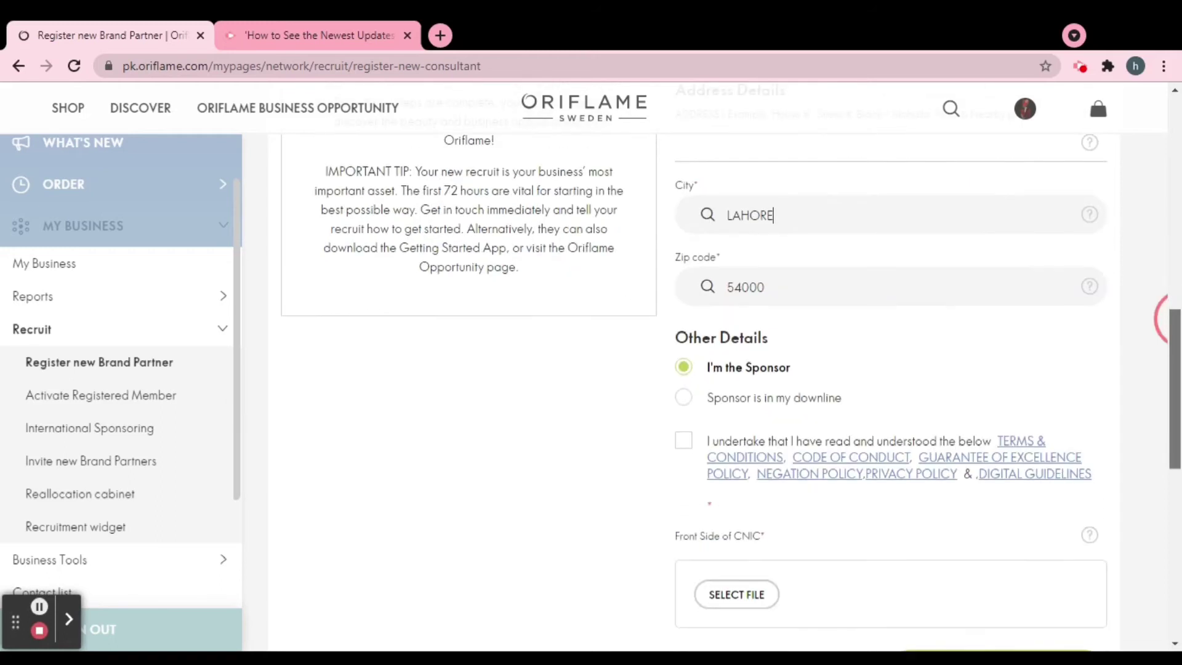
drag(1173, 318, 1174, 327)
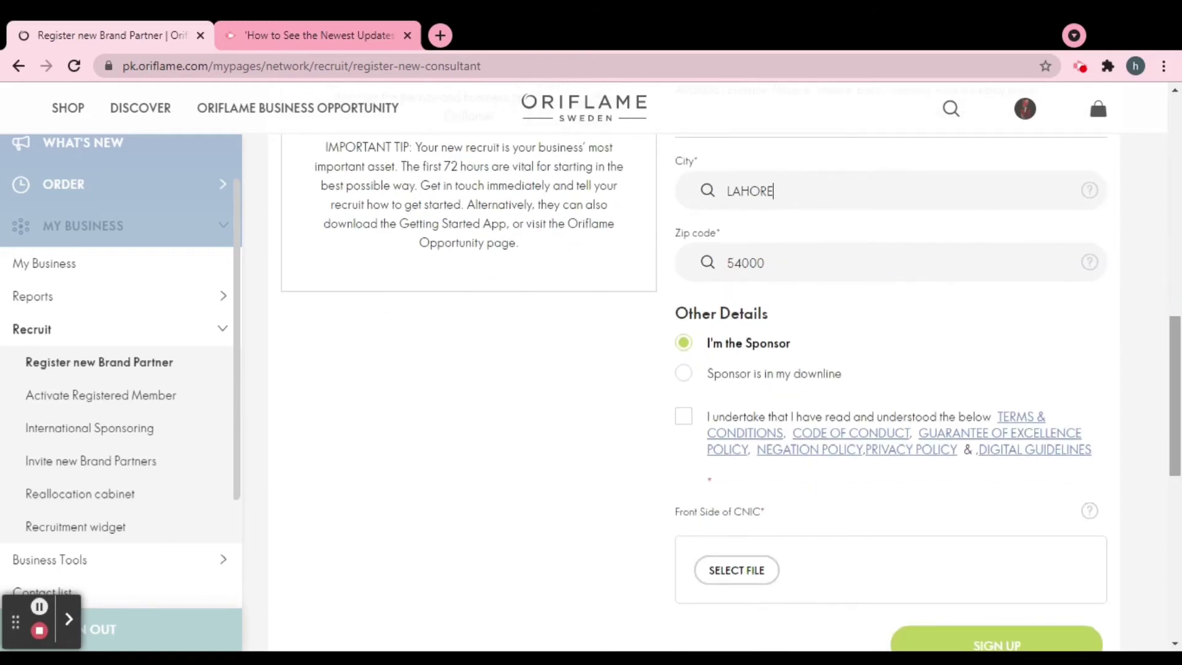
click(683, 344)
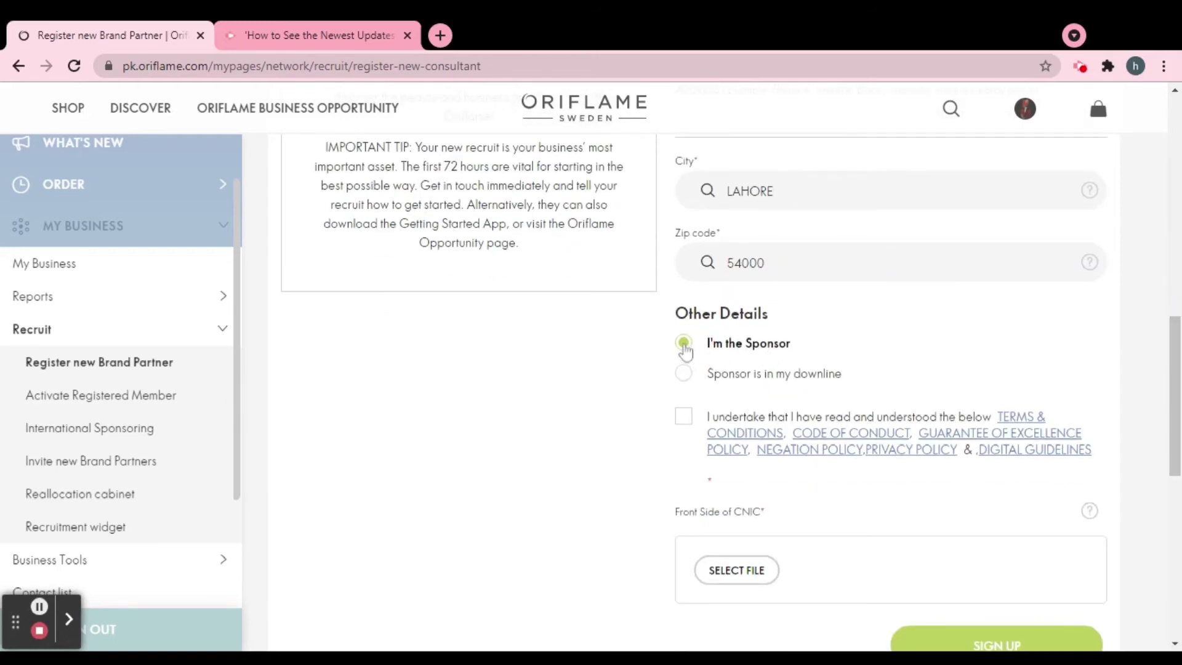
click(684, 344)
click(683, 343)
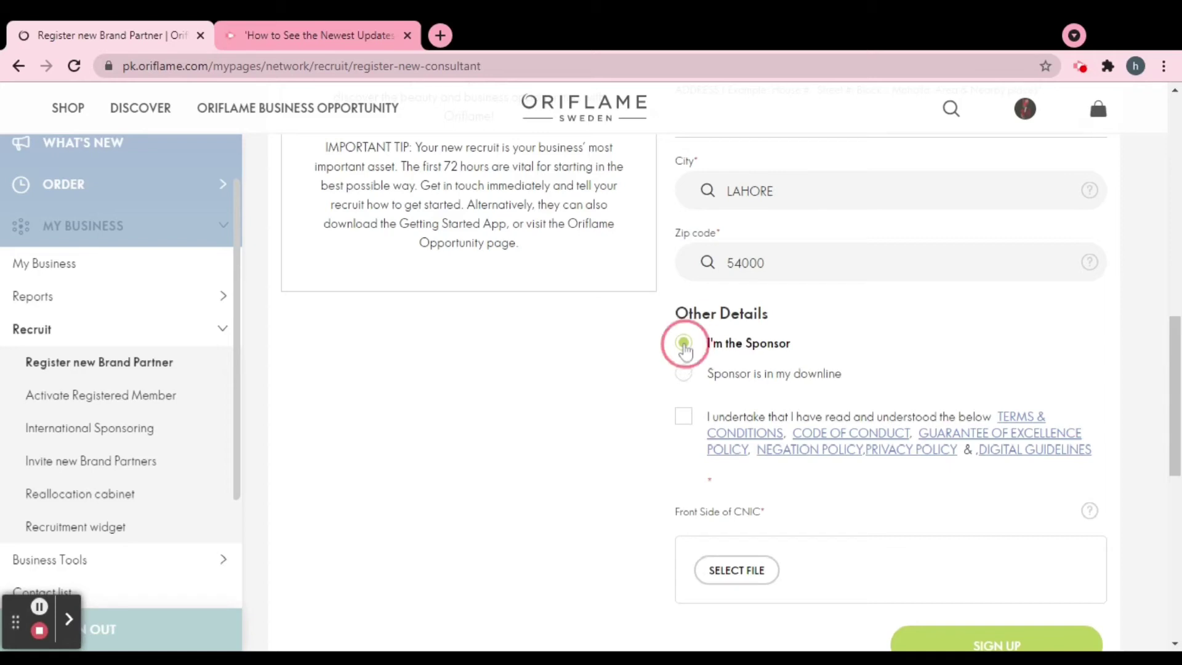
click(684, 344)
click(684, 344)
click(683, 344)
click(683, 343)
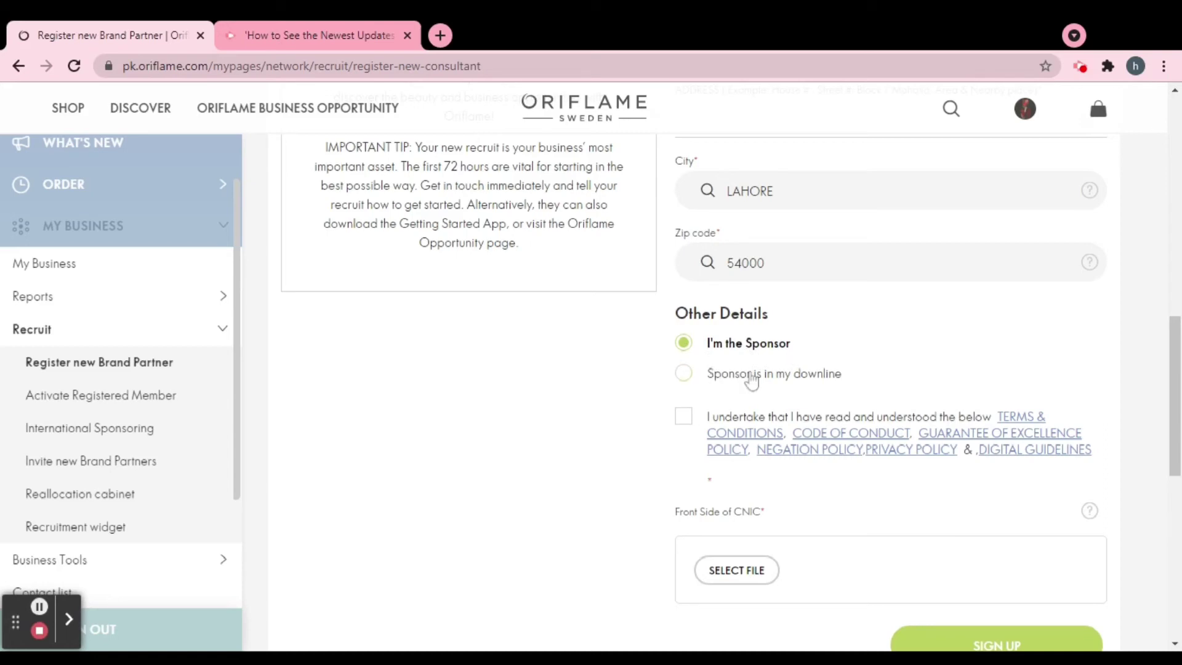
Accept the terms and policies declaration and start selecting a file for the front side of the CNIC.
scroll(801, 394, down, 1)
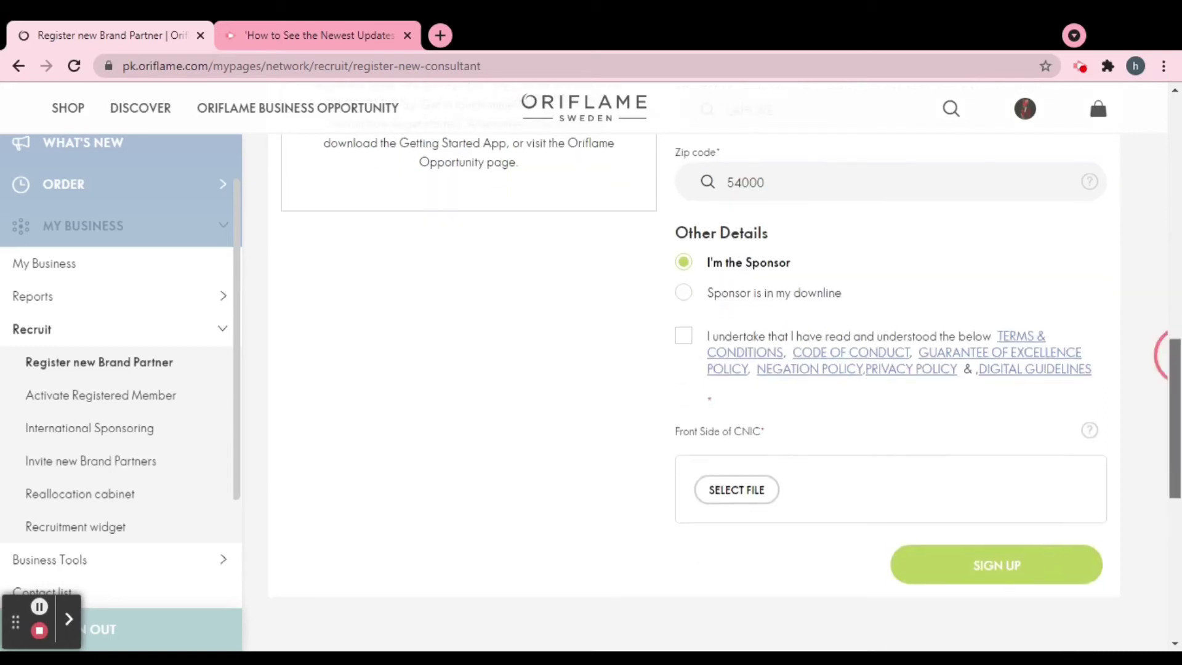
click(685, 335)
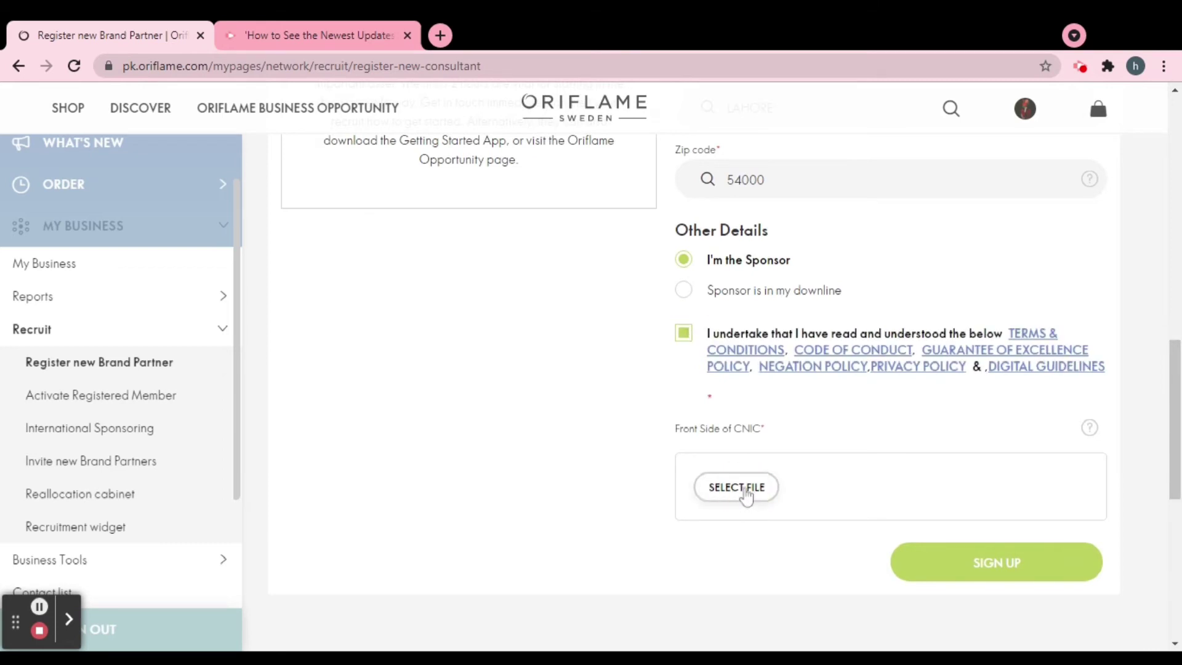
click(747, 494)
Open the Recruitment widget page from the Recruit section.
scroll(1162, 362, down, 3)
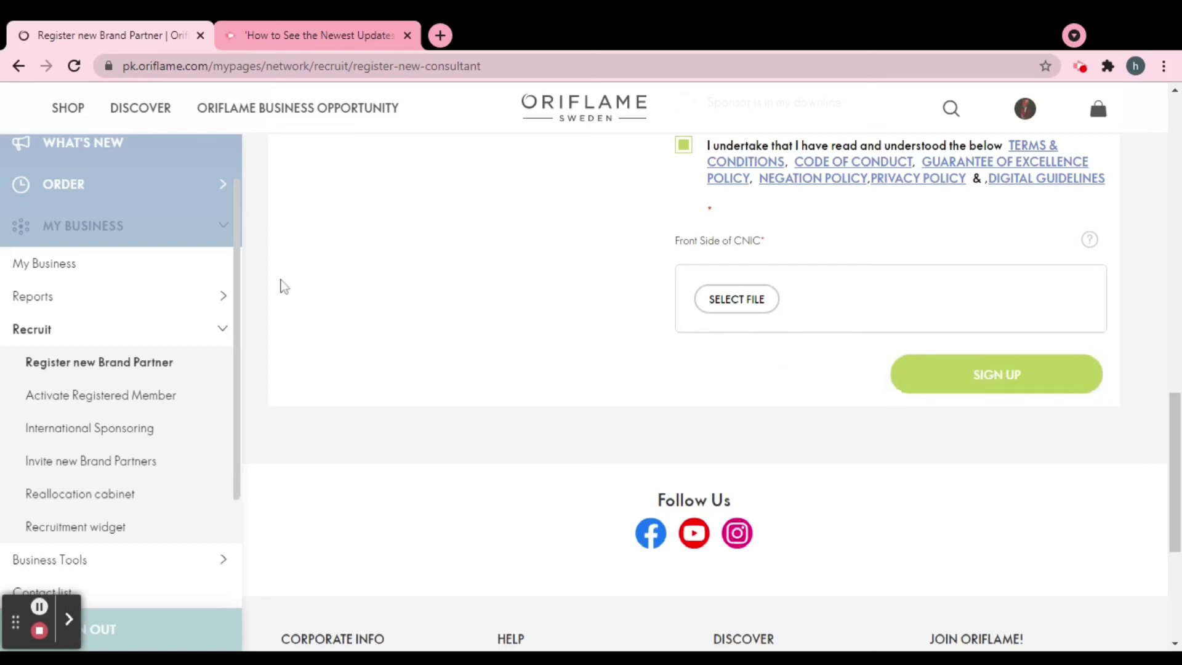
drag(237, 291, 234, 362)
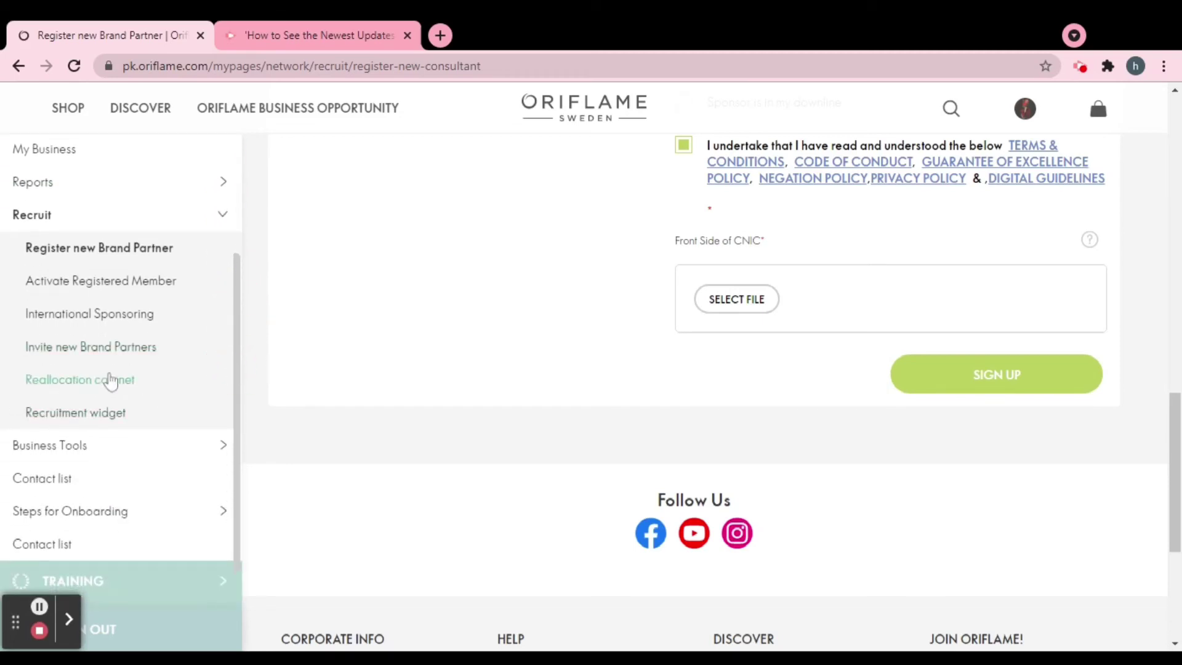
click(95, 421)
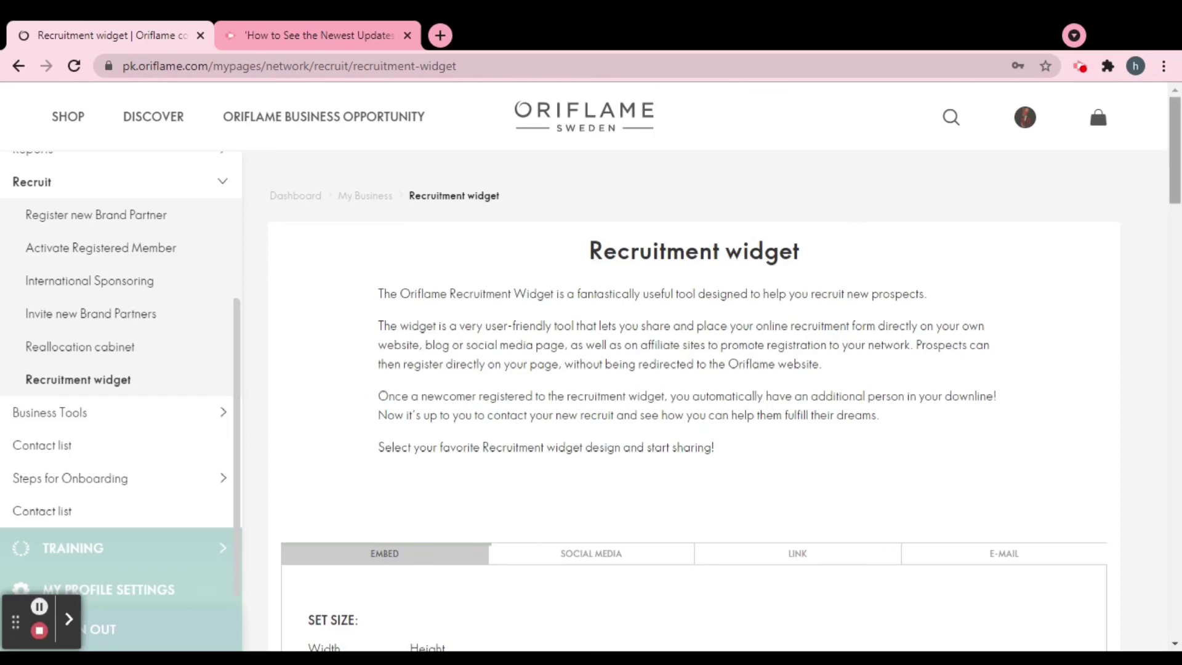
Select the entire iframe widget code in the Embed section and view the widget preview below it.
scroll(1170, 117, down, 5)
scroll(551, 294, down, 3)
scroll(551, 294, up, 1)
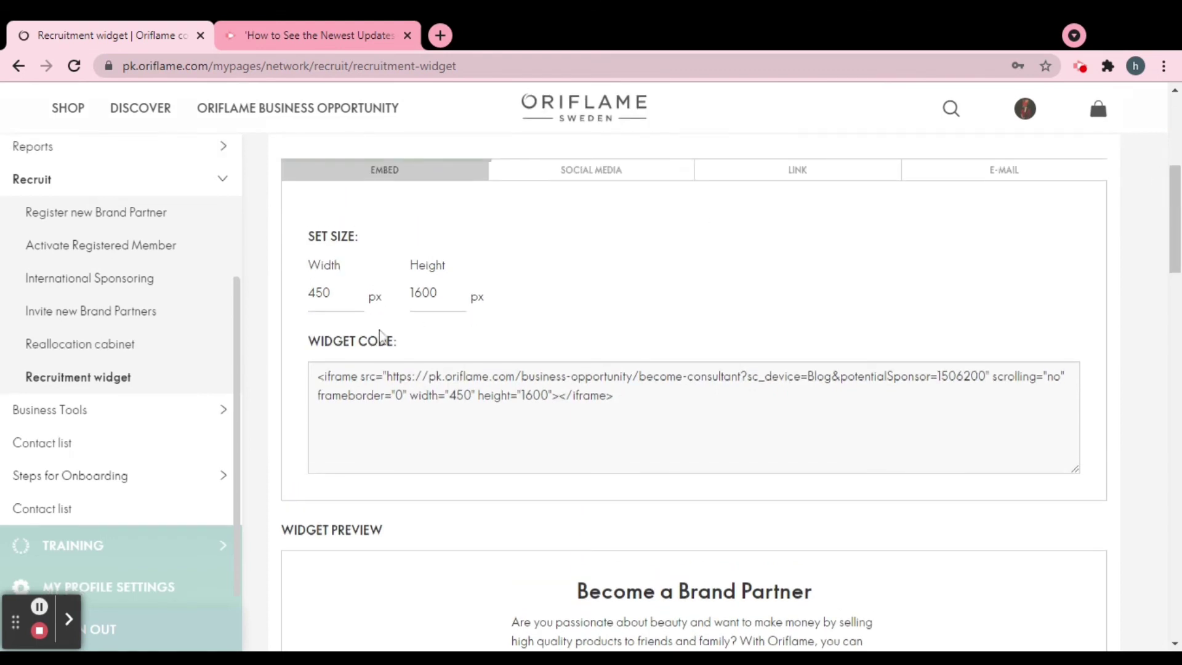
drag(318, 375, 635, 392)
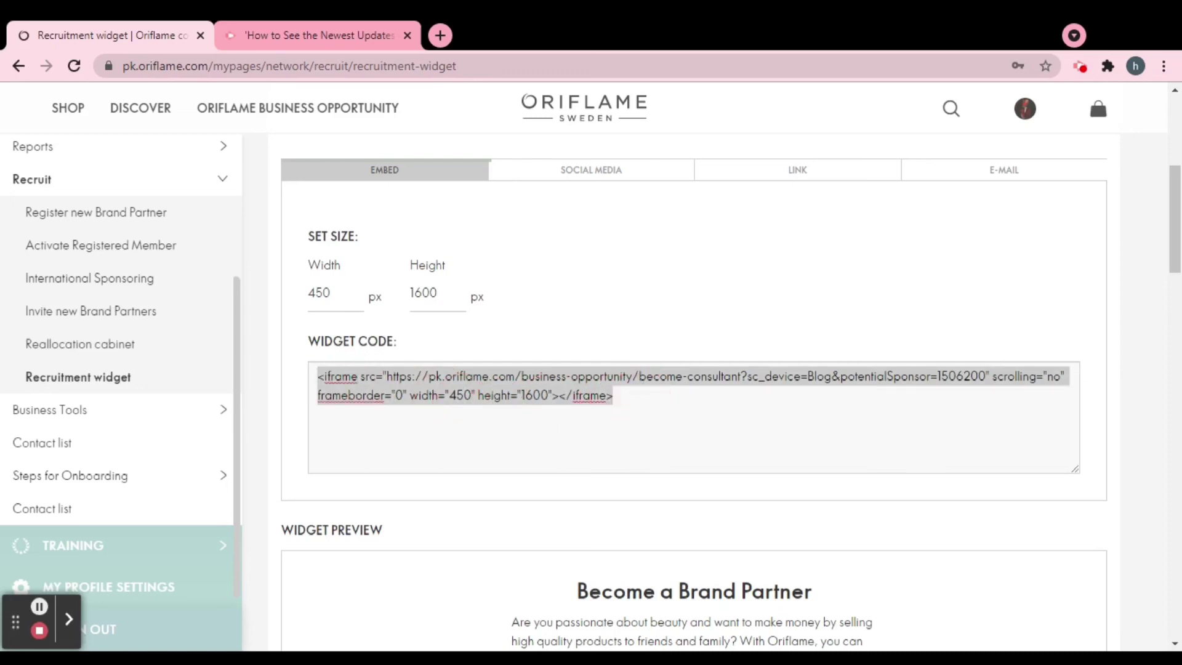
click(575, 390)
drag(1174, 175, 1175, 217)
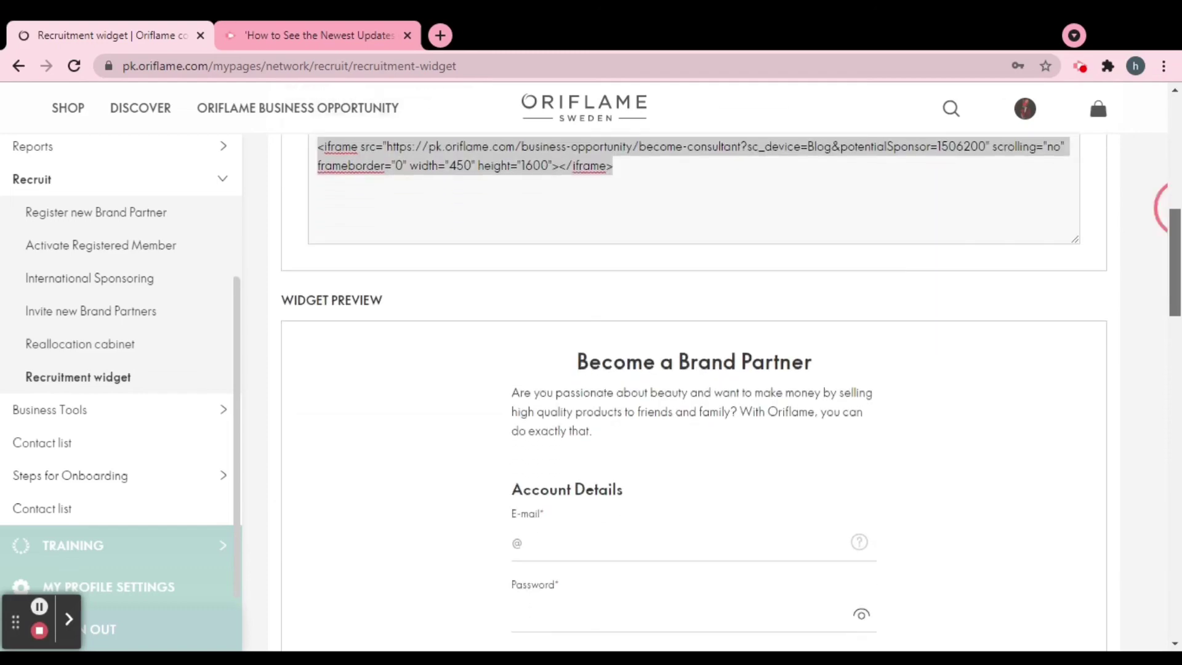